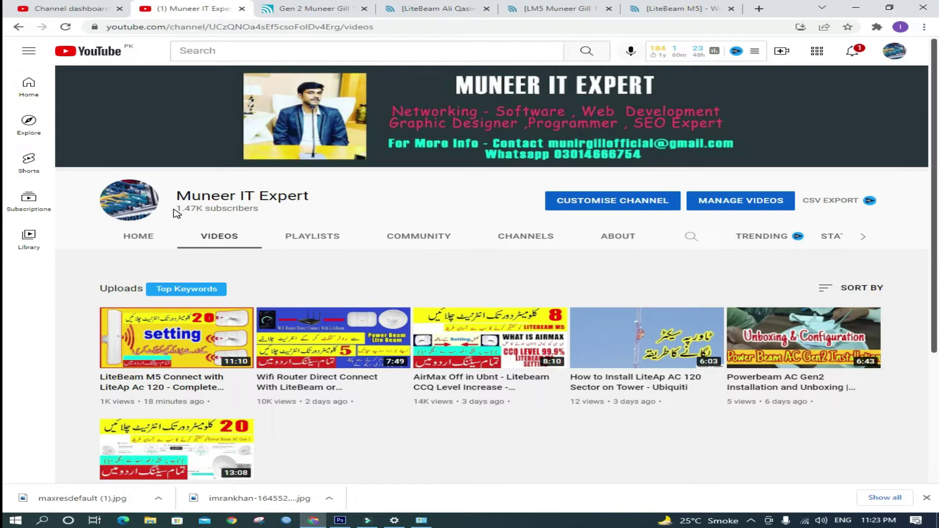
pyautogui.scroll(-2, 597, 446)
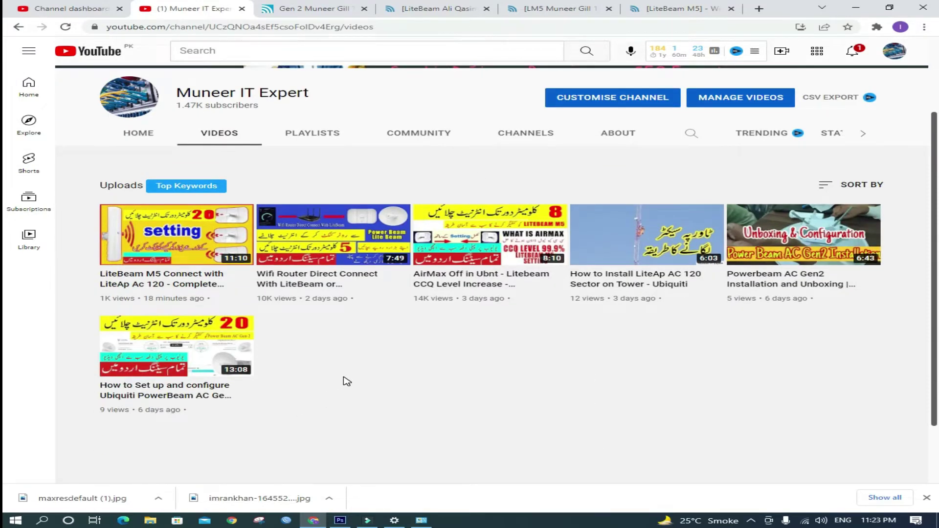
pyautogui.scroll(1, 347, 382)
pyautogui.scroll(1, 346, 245)
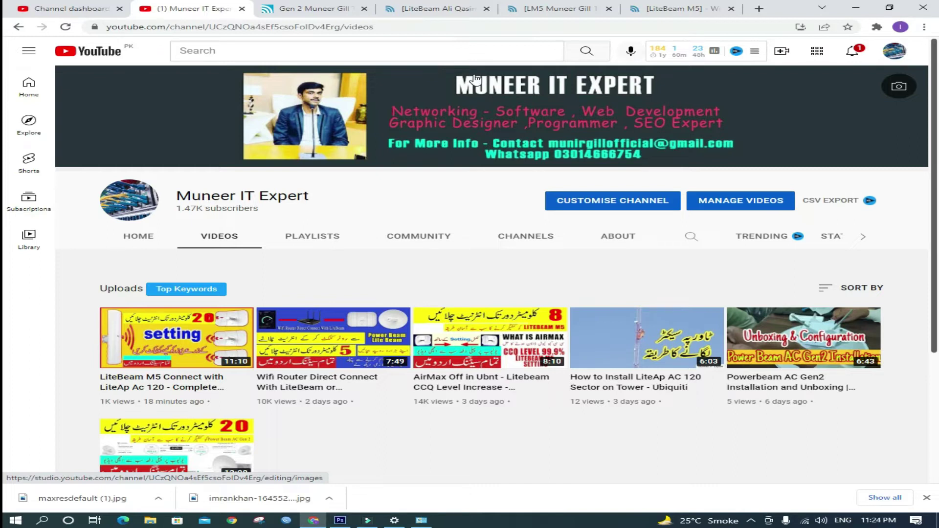
# - Open the device login page at 192.168.1.42 in a new browser tab
pyautogui.click(754, 9)
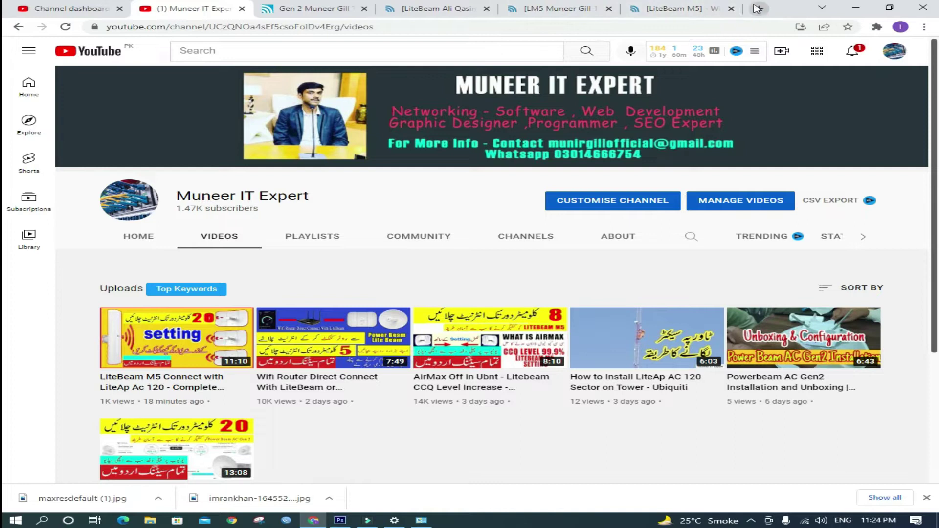
pyautogui.write('192.168.1.4')
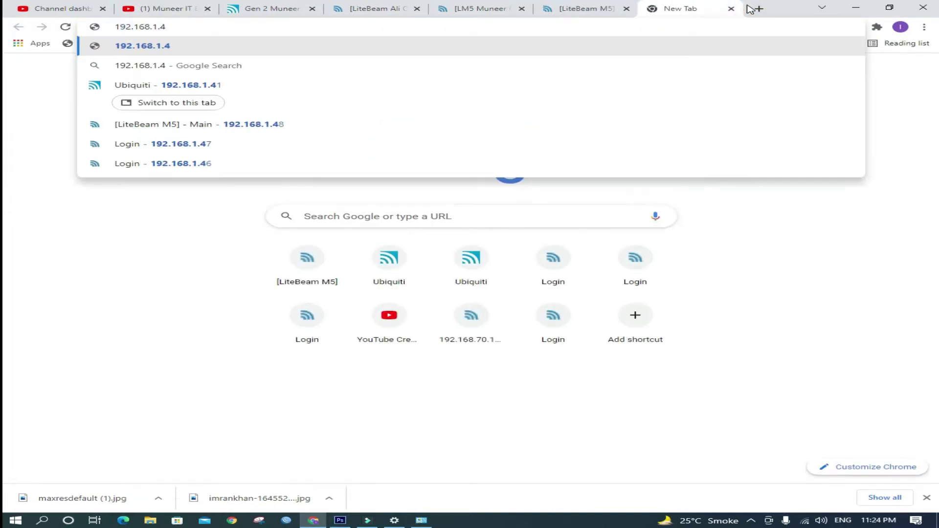
pyautogui.write('2')
pyautogui.press('Return')
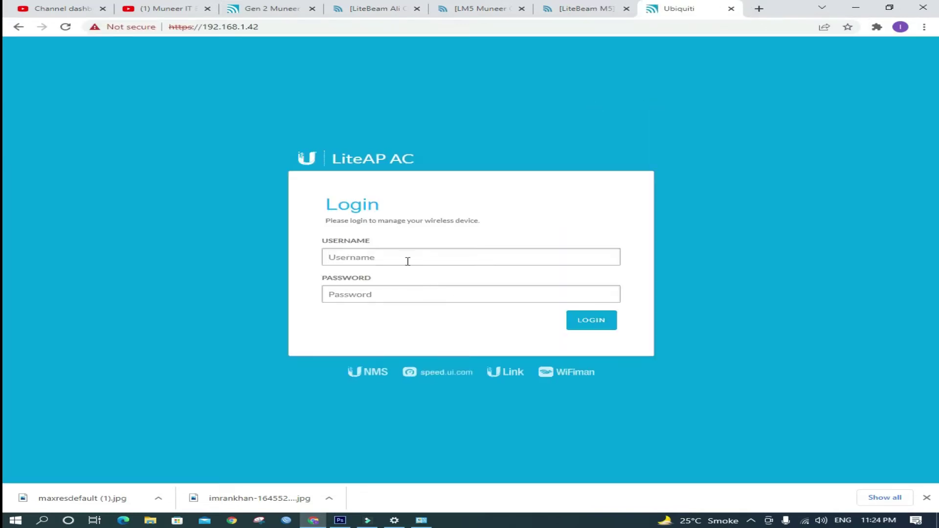
# - Log in to the LiteAP AC with the username ubnt and the account password
pyautogui.click(399, 257)
pyautogui.click(394, 283)
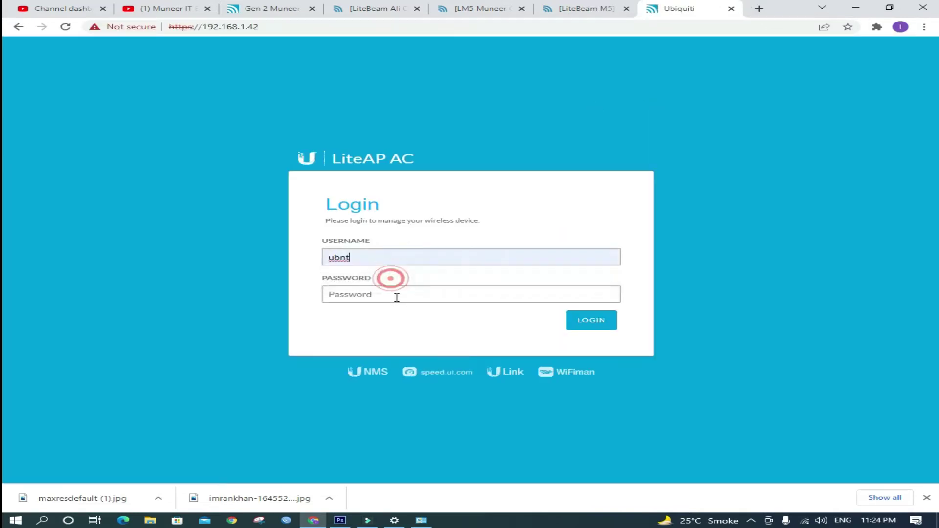
pyautogui.click(395, 295)
pyautogui.write('u')
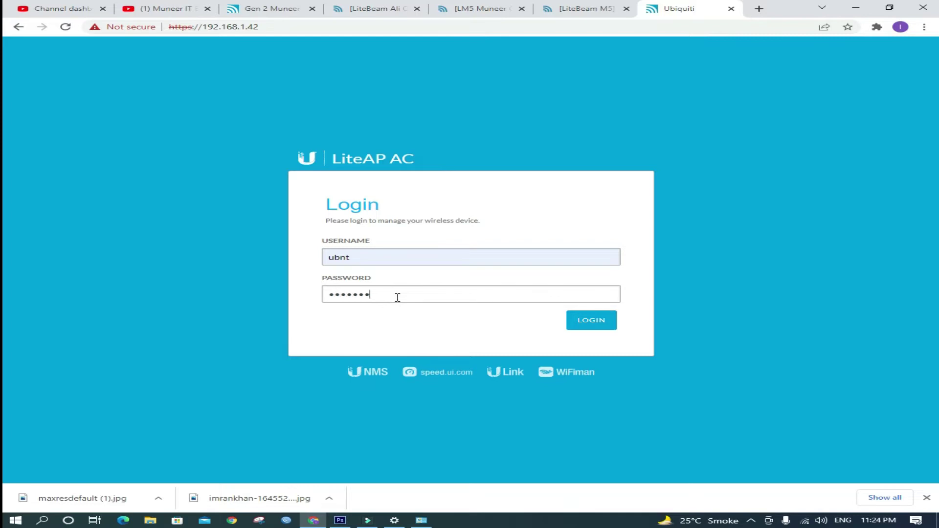
pyautogui.press('Return')
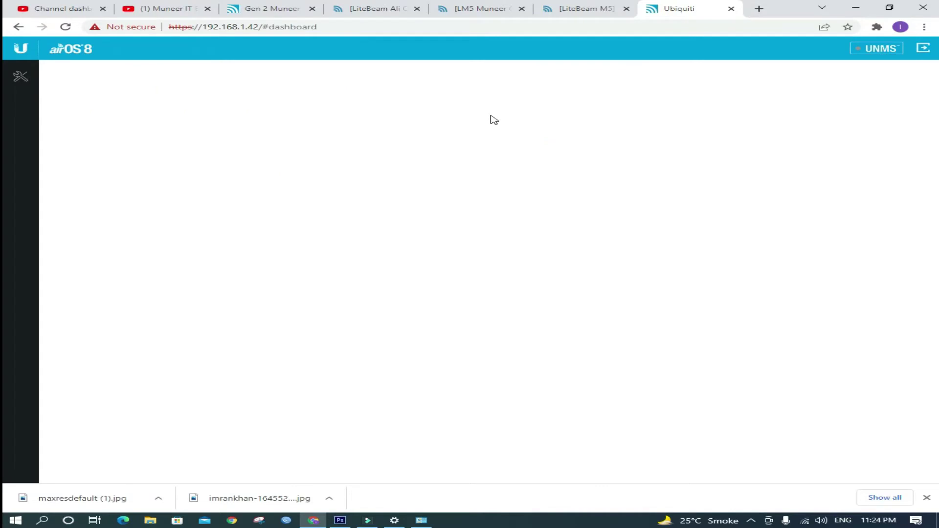
# - Review the wireless settings and link status of the LiteBeam M5 devices at 192.168.1.48, 192.168.1.47 and 192.168.1.46
pyautogui.click(585, 7)
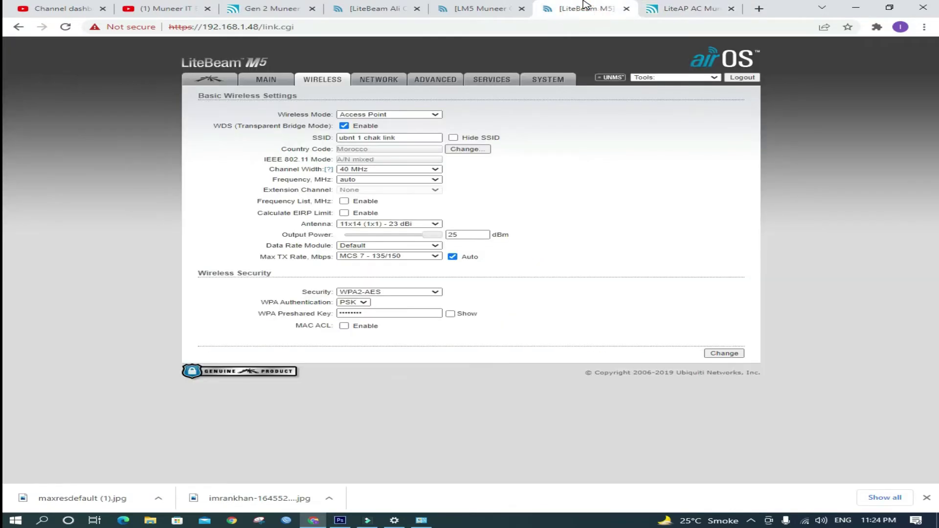
pyautogui.click(500, 6)
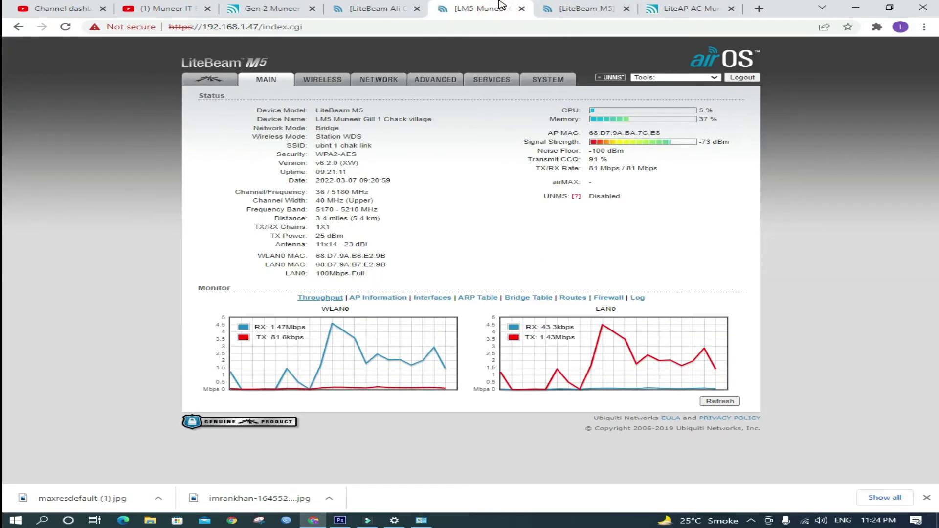
pyautogui.click(567, 8)
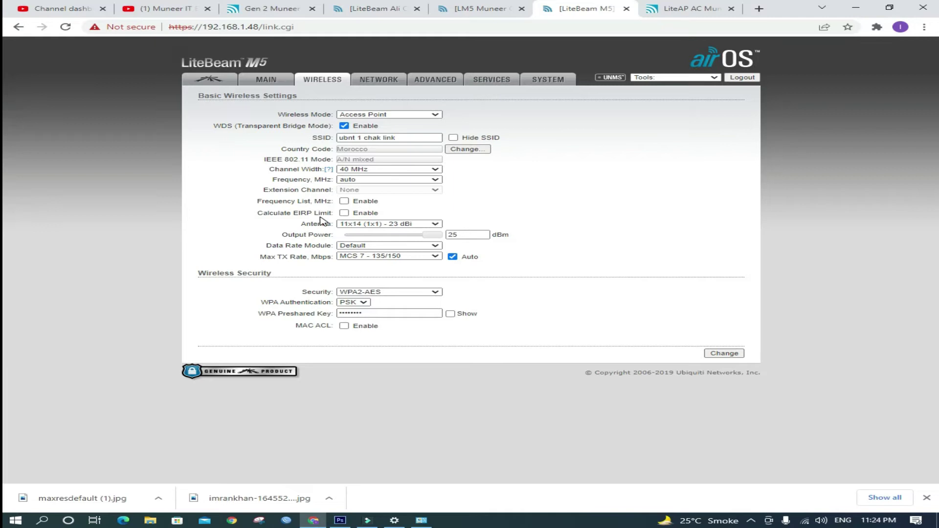
pyautogui.click(400, 6)
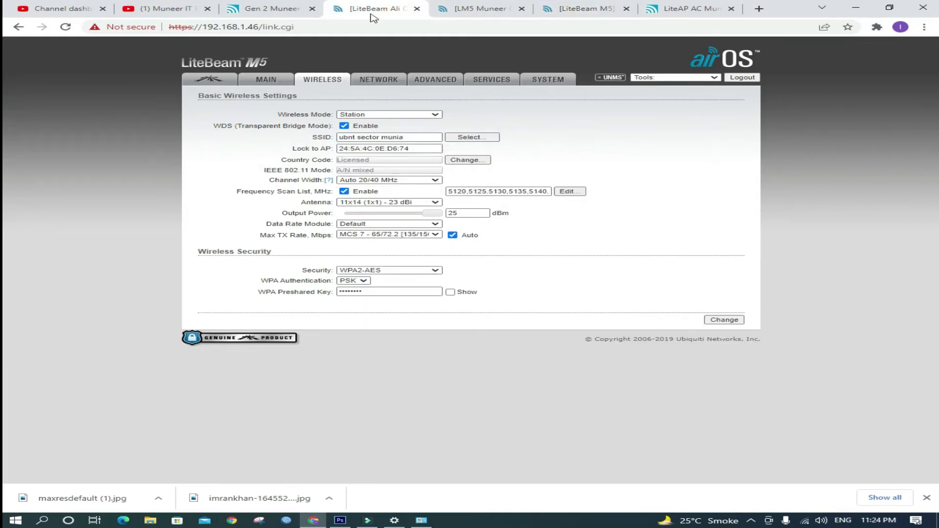
pyautogui.click(282, 79)
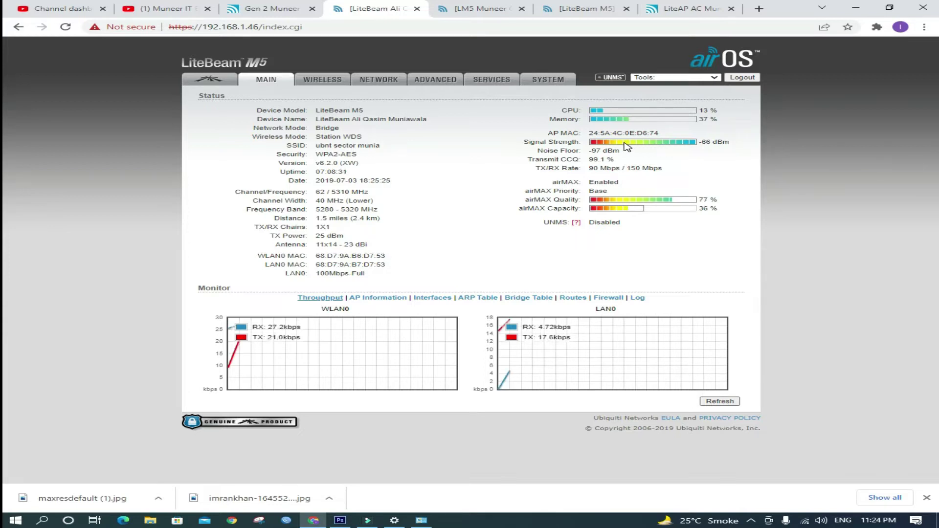
# - Run a site survey from the wireless settings of the 192.168.1.46 station and close it without selecting a network
pyautogui.click(325, 81)
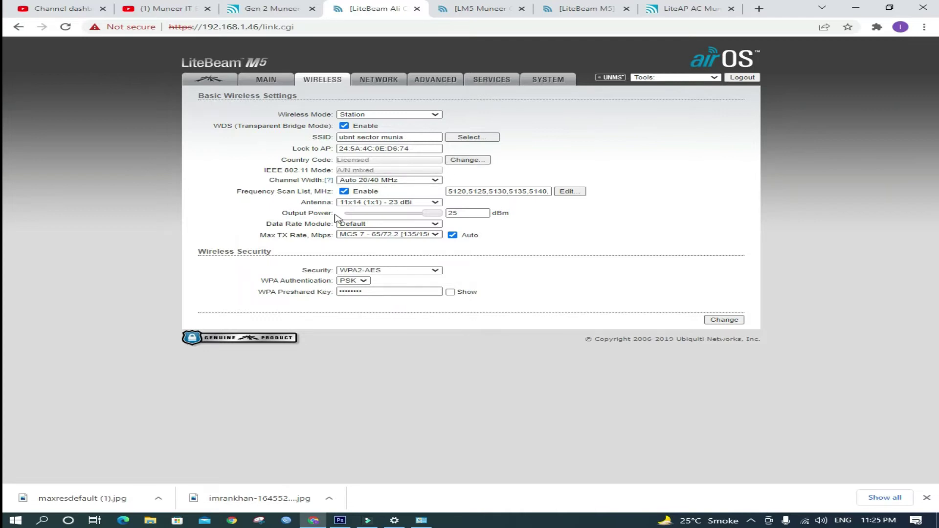
pyautogui.click(472, 138)
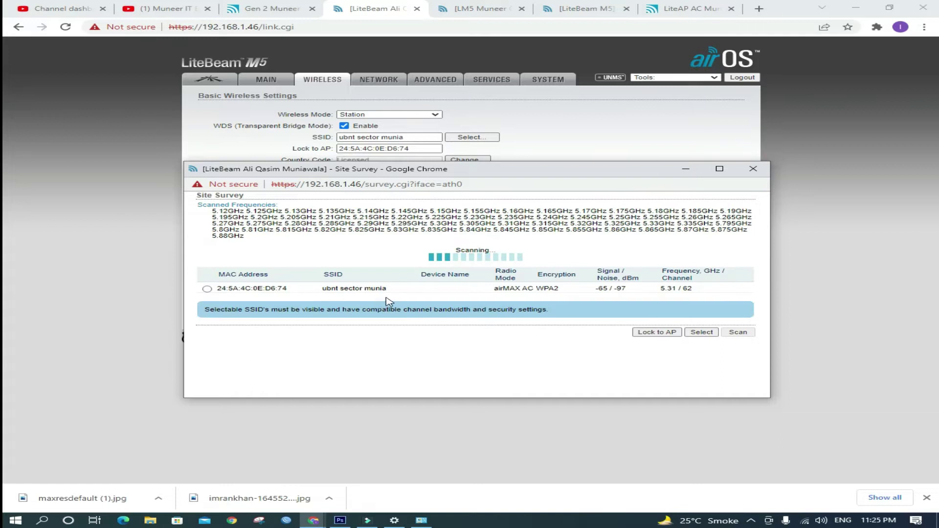
pyautogui.click(754, 168)
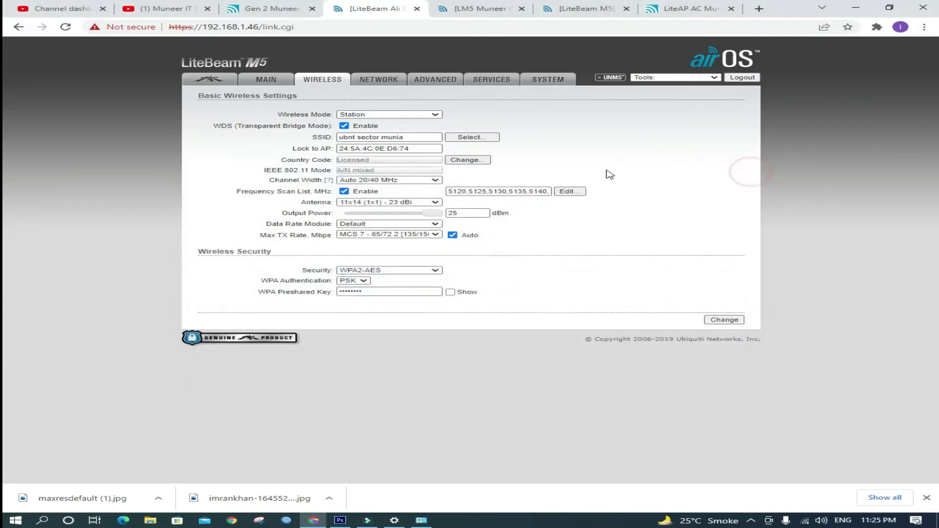
# - Change the station's country code to Australia, agree to the terms of use and submit the wireless settings
pyautogui.click(468, 160)
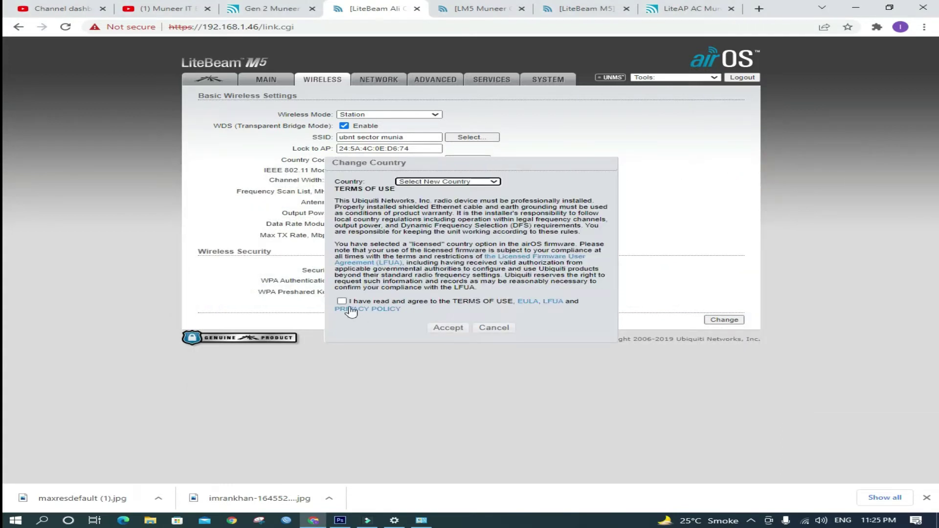
pyautogui.click(342, 301)
pyautogui.click(454, 182)
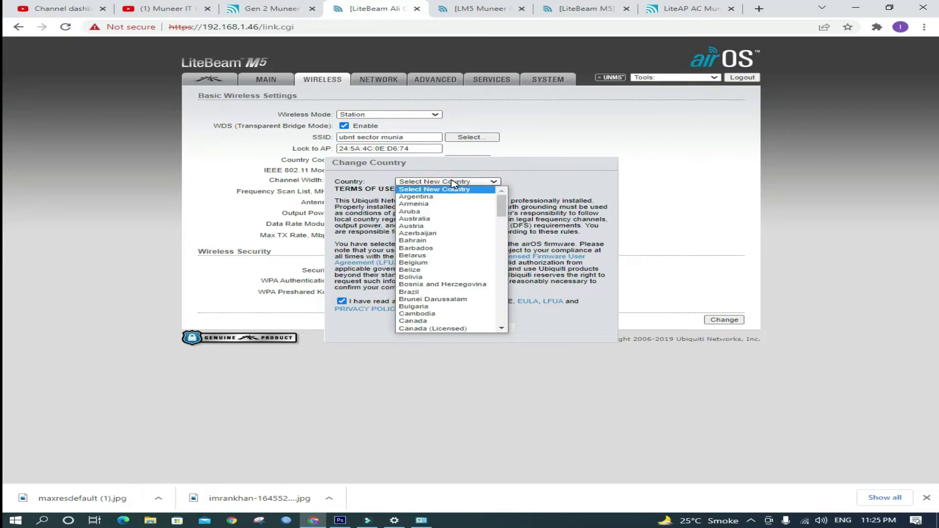
pyautogui.write('au')
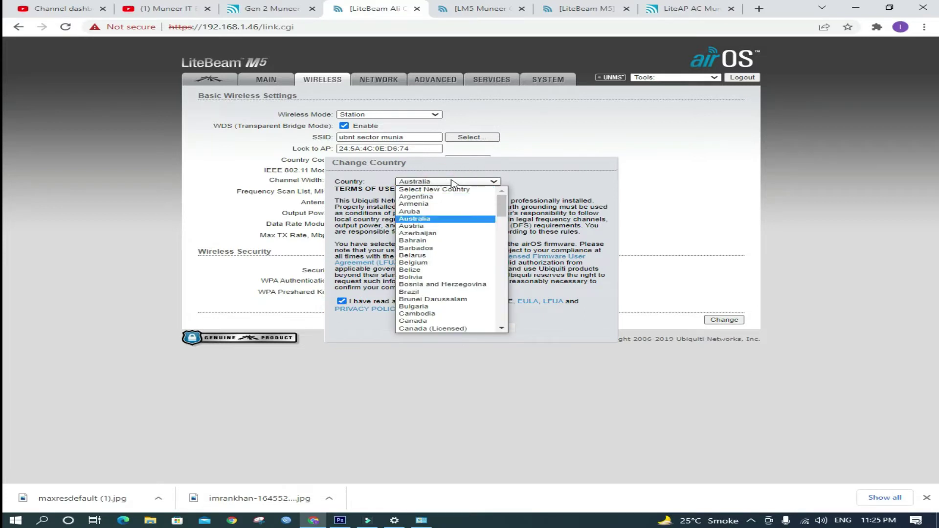
pyautogui.press('Return')
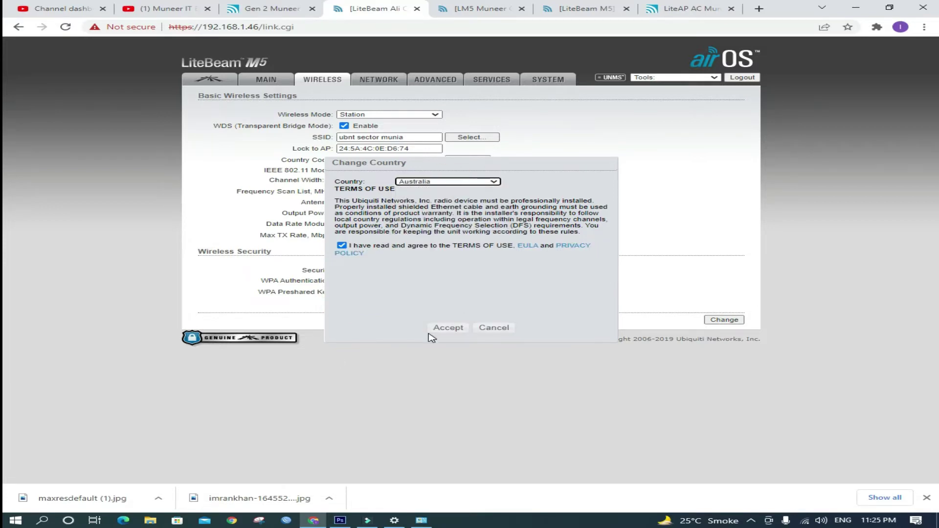
pyautogui.click(446, 328)
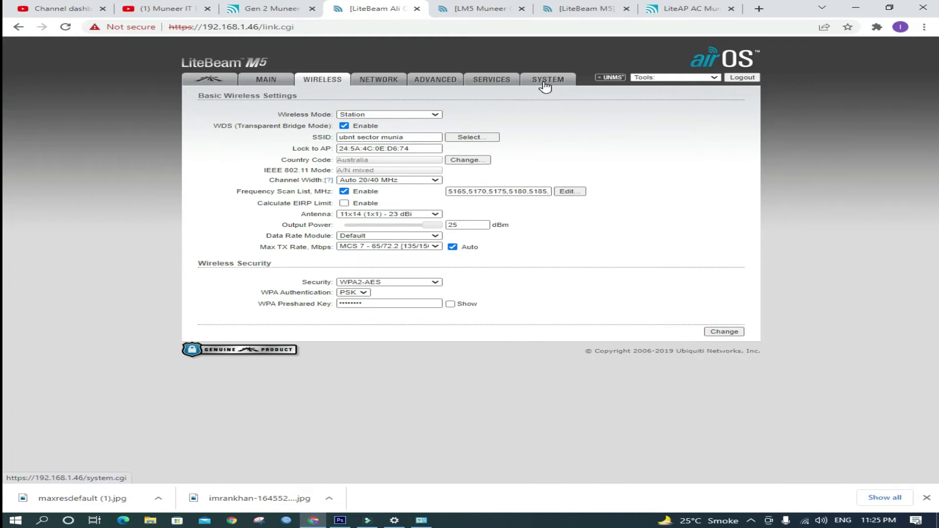
pyautogui.click(725, 331)
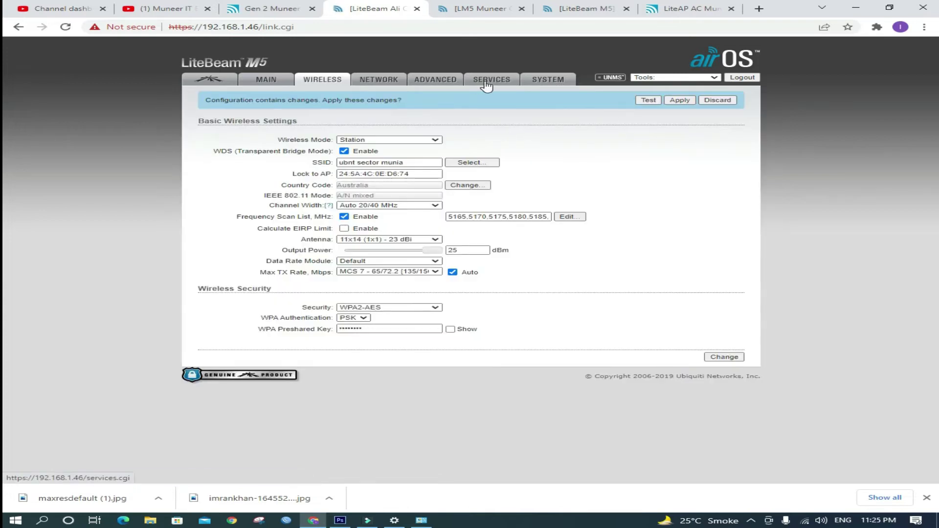
# - Toggle Installer EIRP Control off and back on in the advanced wireless settings
pyautogui.click(432, 80)
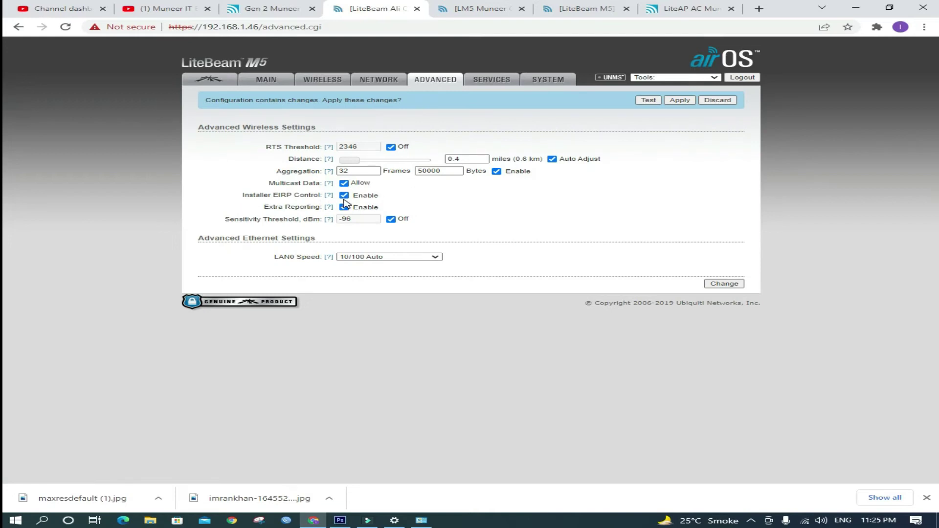
pyautogui.click(345, 196)
pyautogui.click(344, 197)
# - Try Calculate EIRP Limit in the wireless settings, disable it again and set the output power to 25 dBm
pyautogui.click(326, 81)
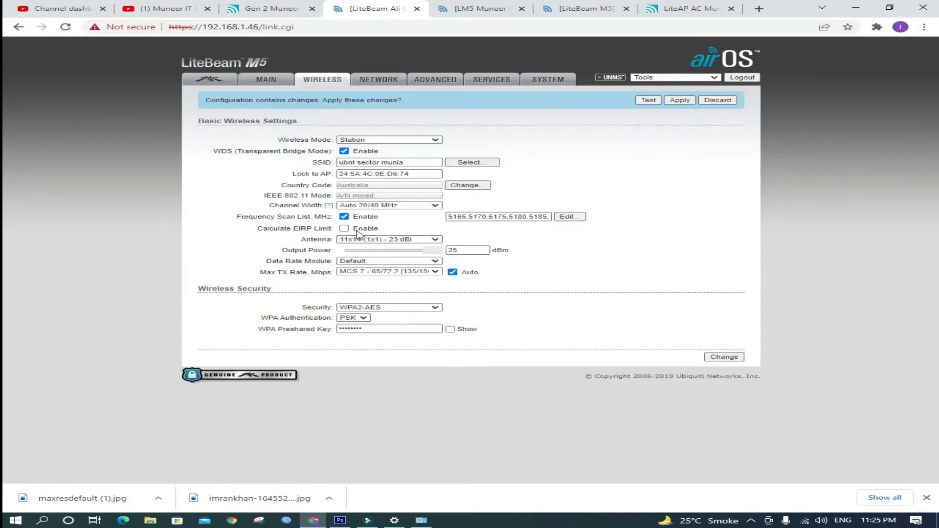
pyautogui.click(398, 250)
pyautogui.moveTo(401, 253); pyautogui.dragTo(430, 255)
pyautogui.click(345, 229)
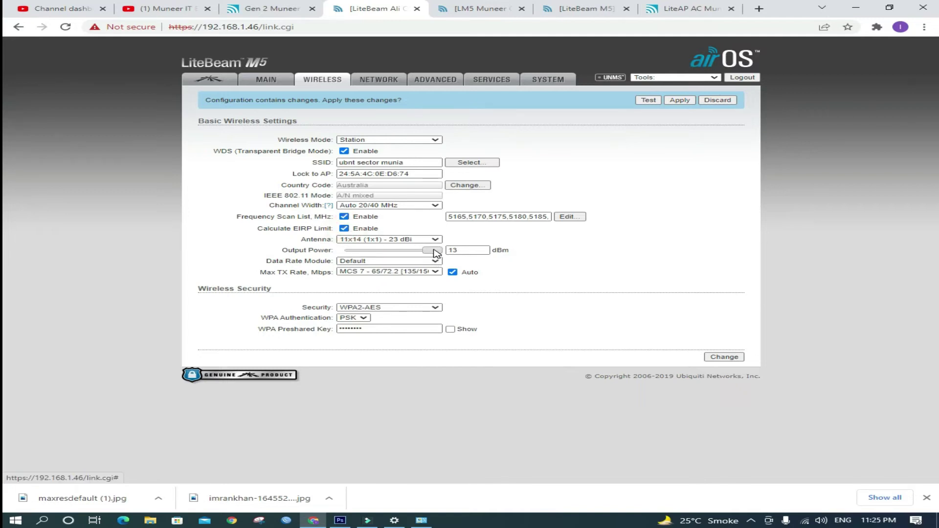
pyautogui.click(345, 229)
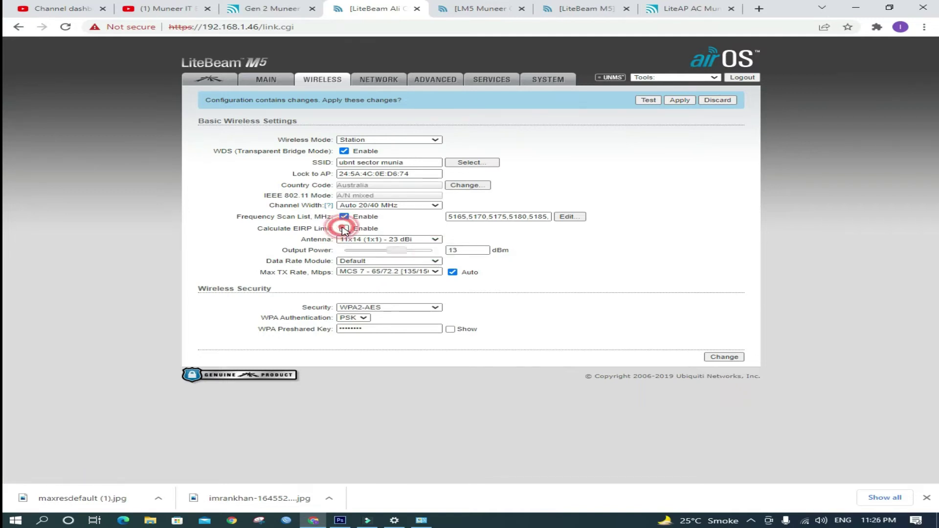
pyautogui.moveTo(397, 250); pyautogui.dragTo(446, 255)
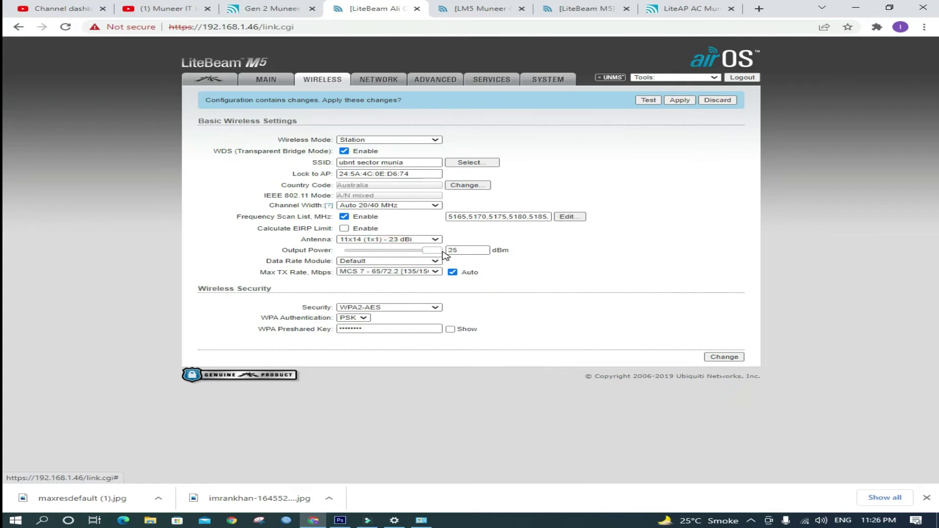
# - Discard the pending configuration changes and open the station's main status page
pyautogui.click(716, 101)
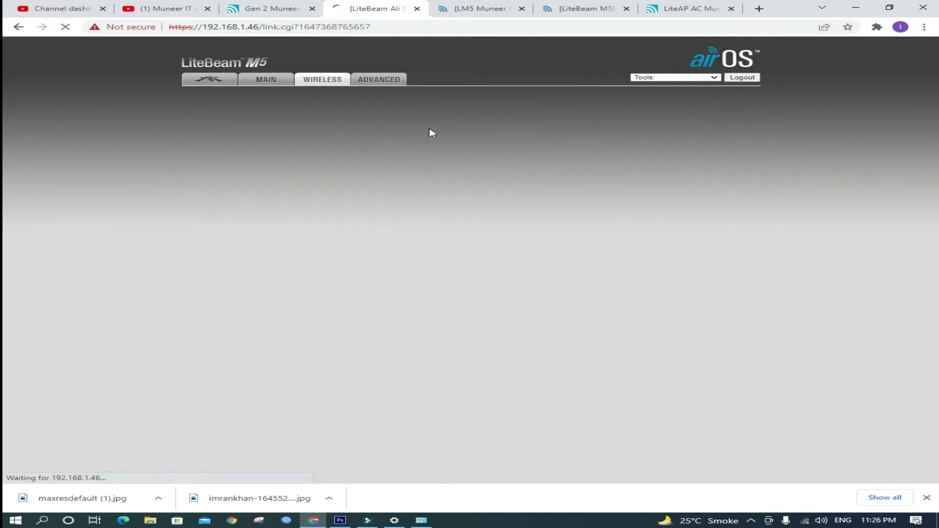
pyautogui.click(266, 80)
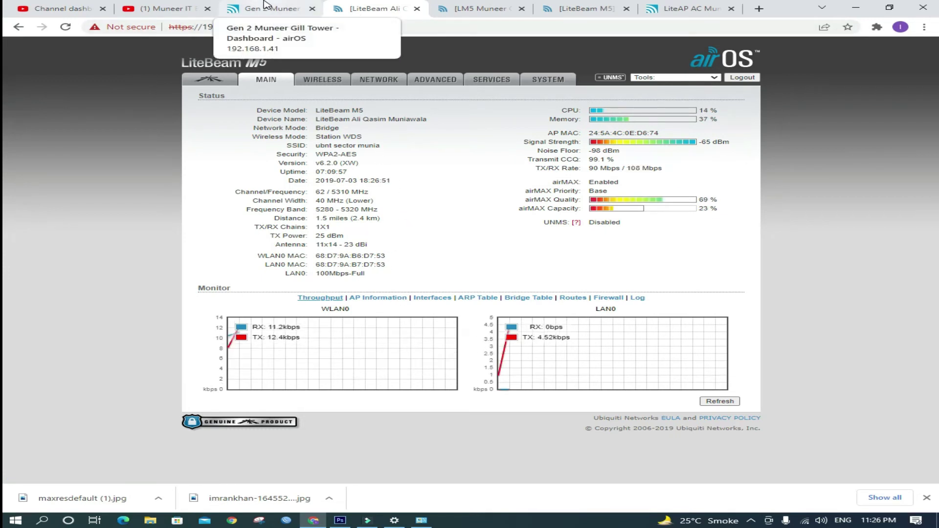
# - Enable Calculate EIRP Limit in the wireless settings of the LiteAP AC at 192.168.1.42
pyautogui.click(682, 6)
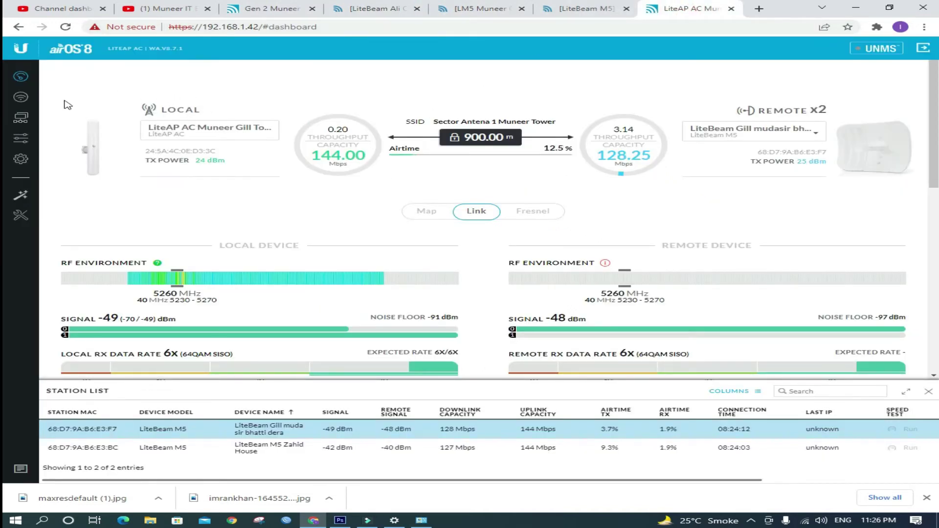
pyautogui.click(25, 103)
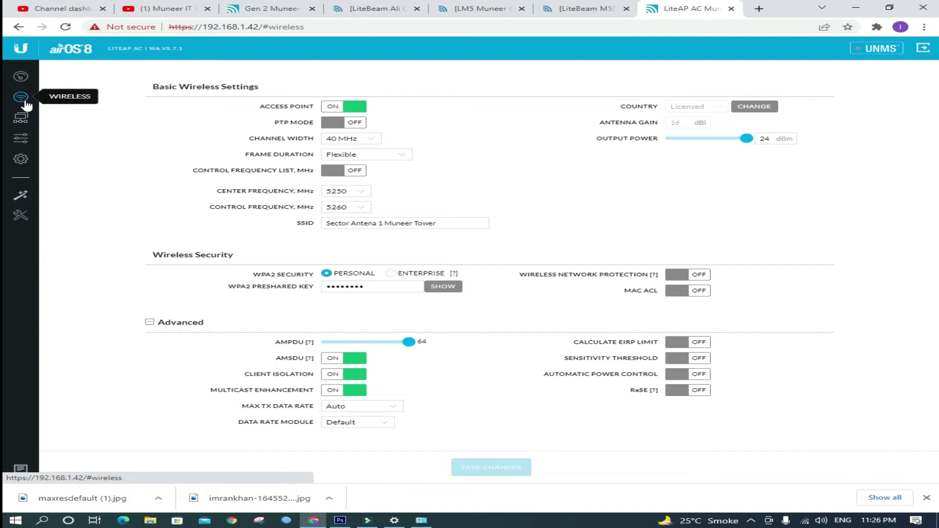
pyautogui.click(684, 344)
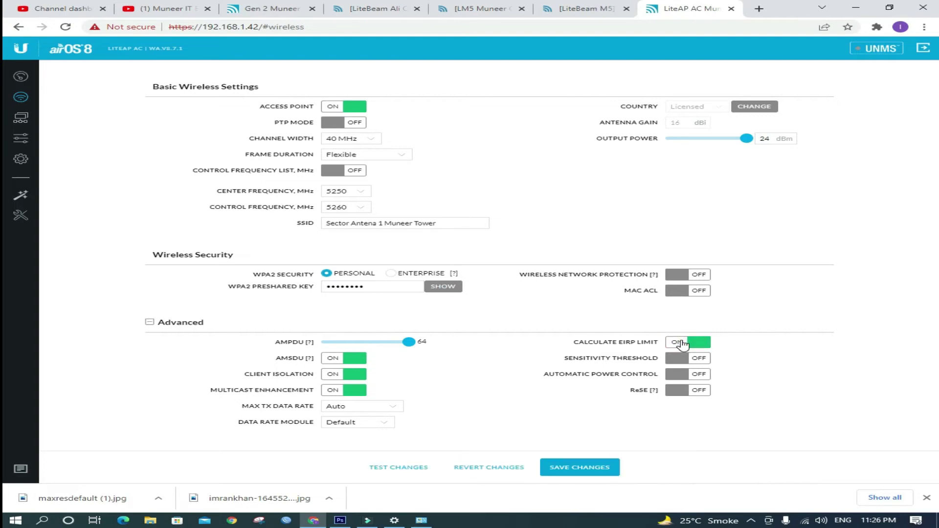
# - Check the status of 192.168.1.47 and the wireless settings of 192.168.1.48, and return to the LiteAP AC's wireless settings
pyautogui.click(509, 6)
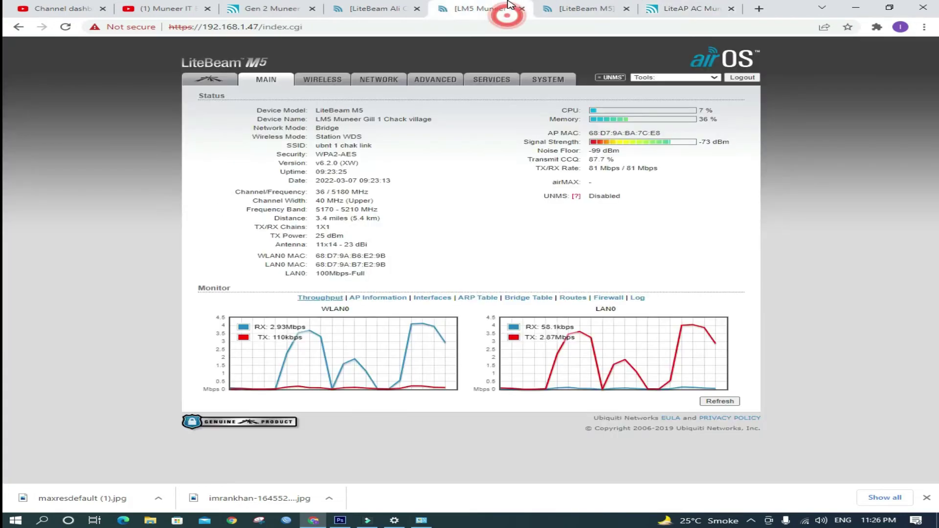
pyautogui.click(561, 7)
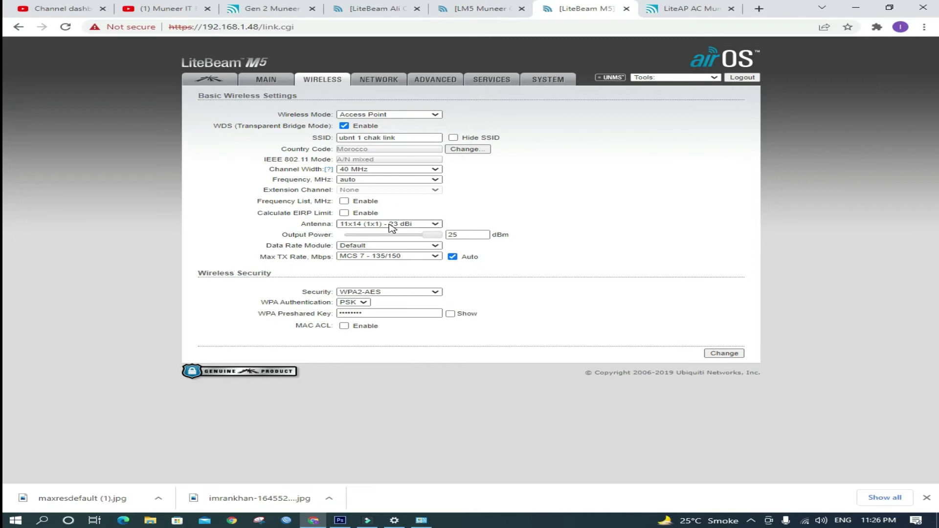
pyautogui.click(666, 8)
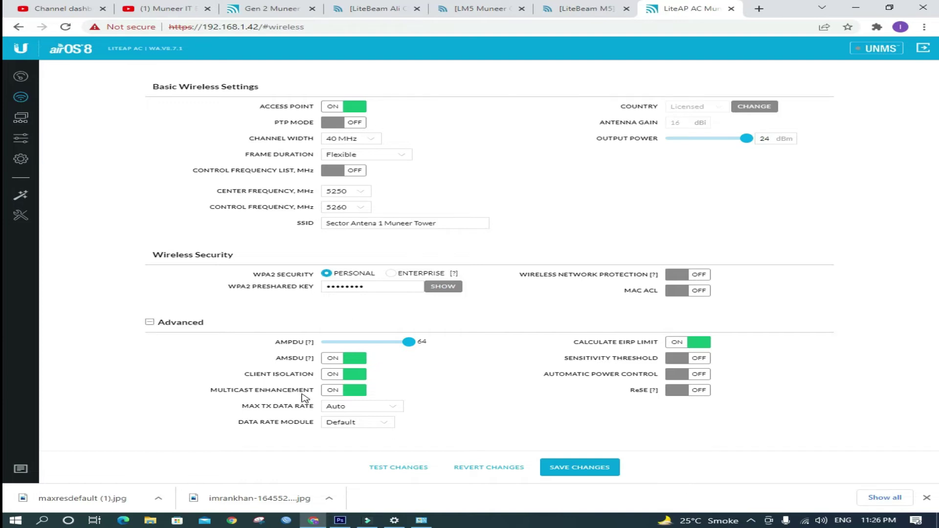
# - Disable Calculate EIRP Limit on the LiteAP AC, set its output power to 24 dBm and save the changes
pyautogui.click(697, 345)
pyautogui.click(696, 345)
pyautogui.click(700, 139)
pyautogui.moveTo(701, 139); pyautogui.dragTo(718, 140)
pyautogui.click(698, 345)
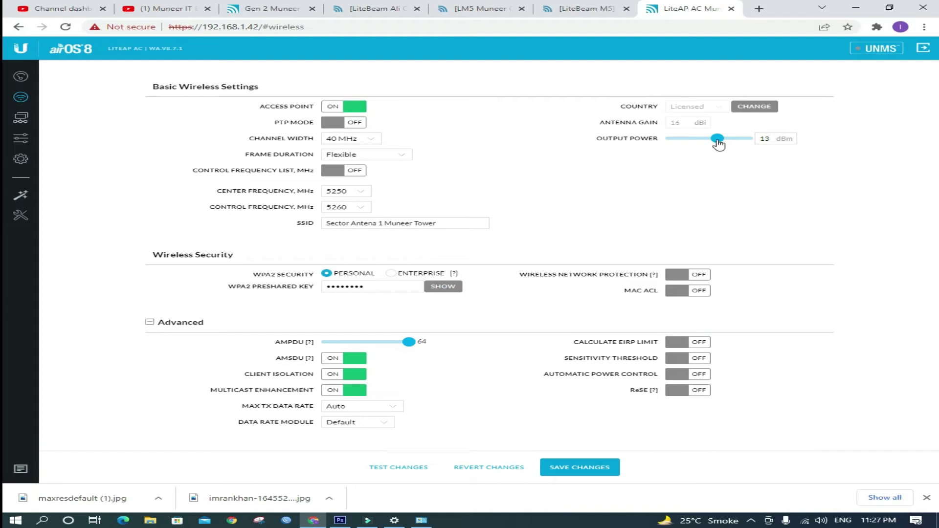
pyautogui.moveTo(717, 139); pyautogui.dragTo(746, 139)
pyautogui.click(600, 474)
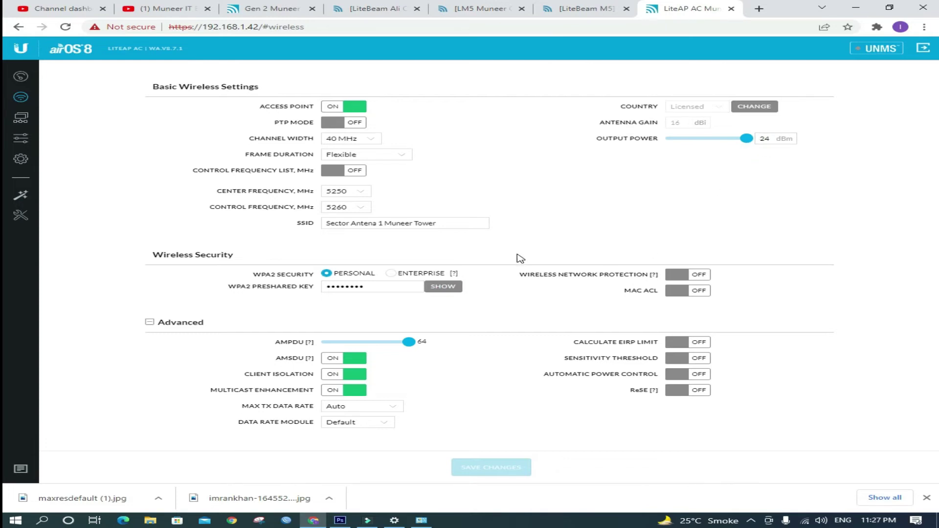
# - Check the output power in the wireless settings of the PowerBeam 5AC Gen2 at 192.168.1.41, and return to its dashboard
pyautogui.click(303, 9)
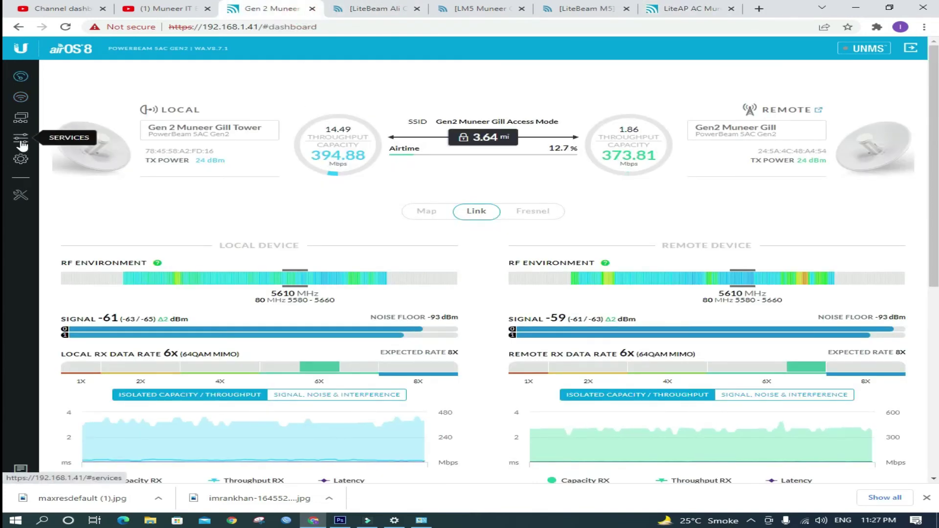
pyautogui.click(21, 118)
pyautogui.click(20, 97)
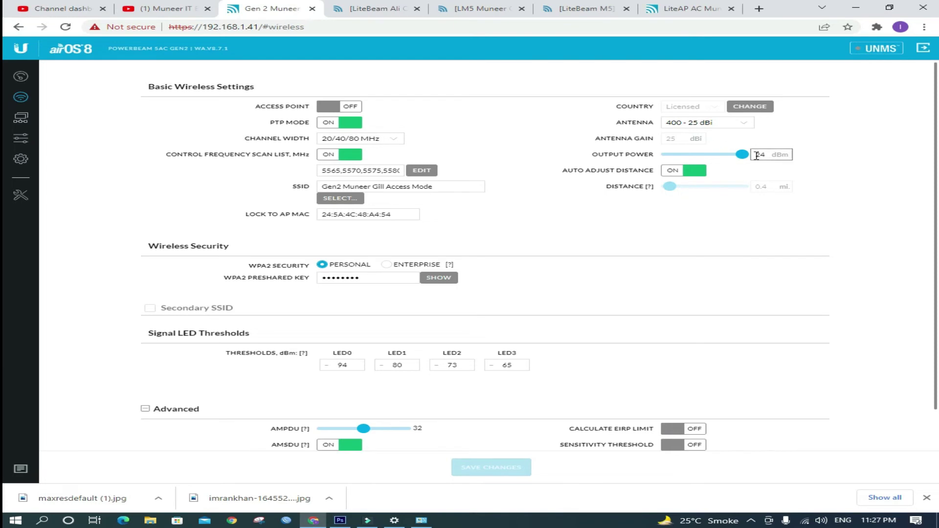
pyautogui.click(19, 79)
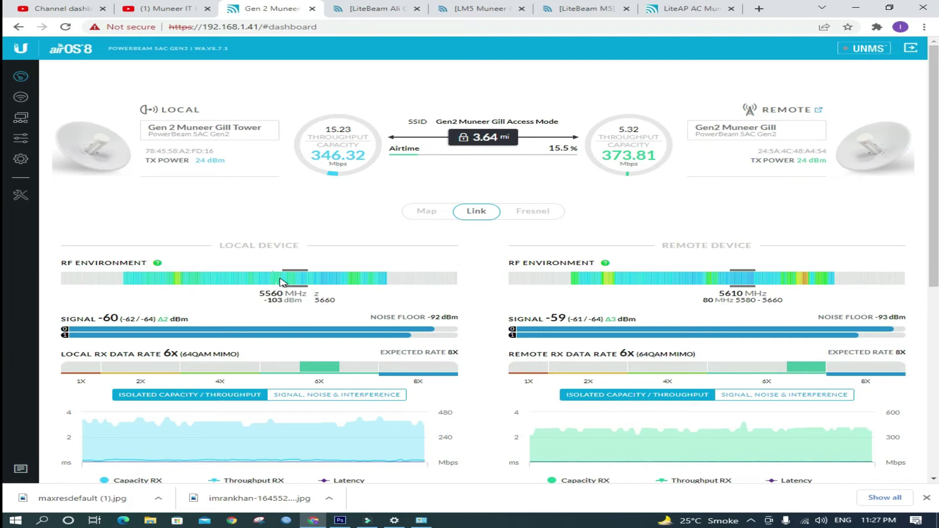
# - Examine the local device's frequency and signal level on the dashboard, and show the link distance in kilometres
pyautogui.moveTo(297, 281)
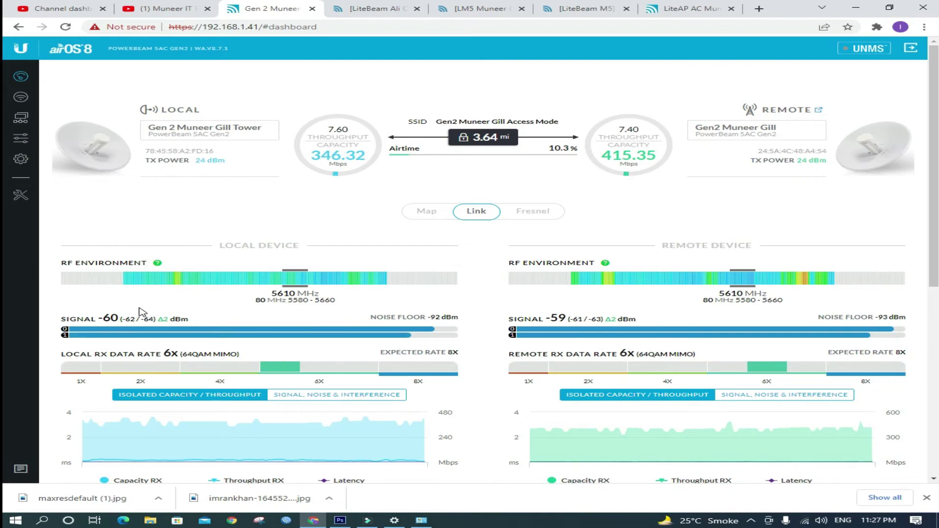
pyautogui.doubleClick(120, 319)
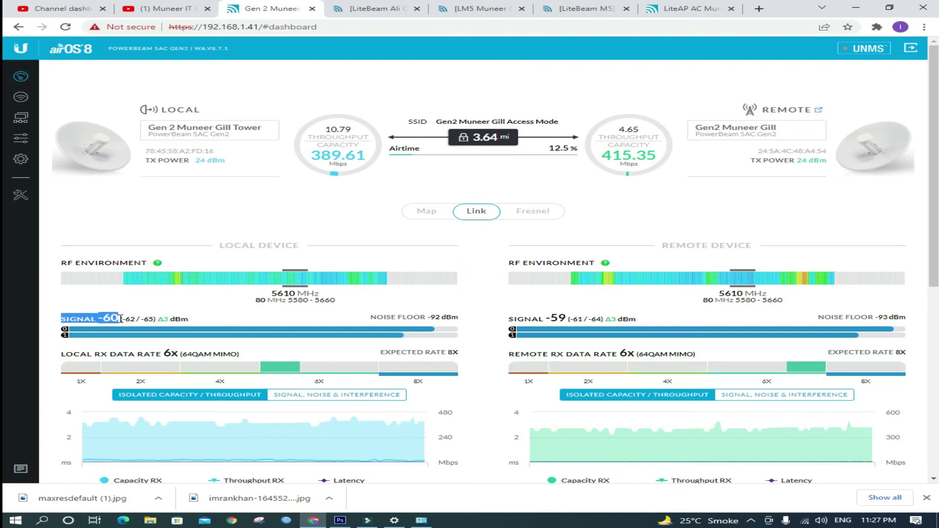
pyautogui.click(116, 318)
pyautogui.click(161, 319)
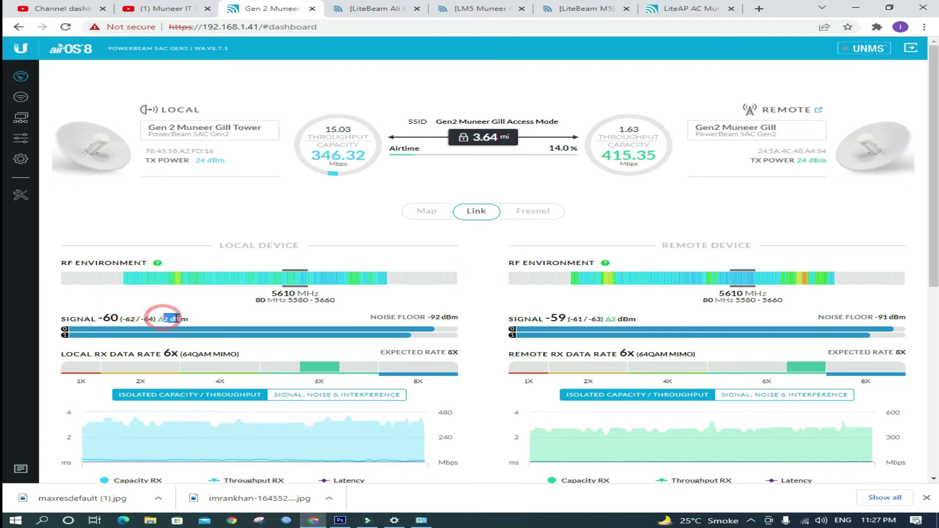
pyautogui.click(163, 319)
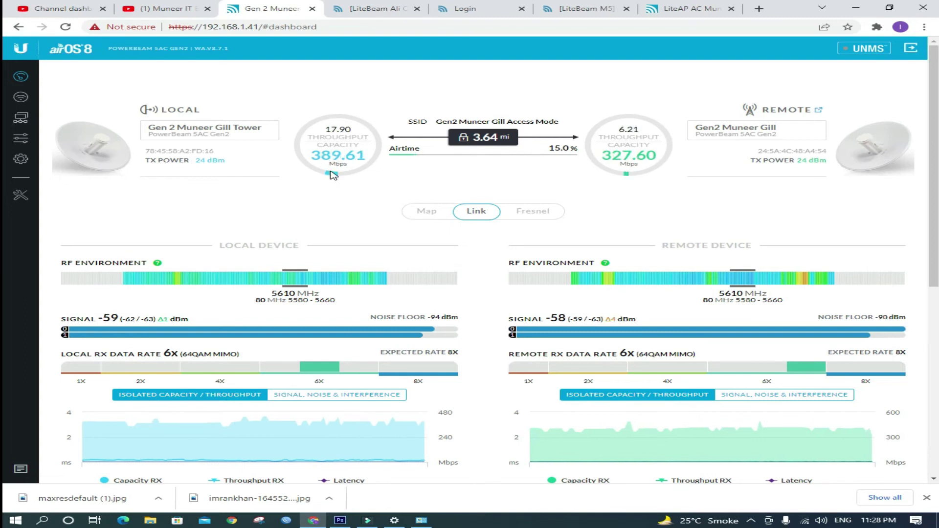
pyautogui.click(489, 136)
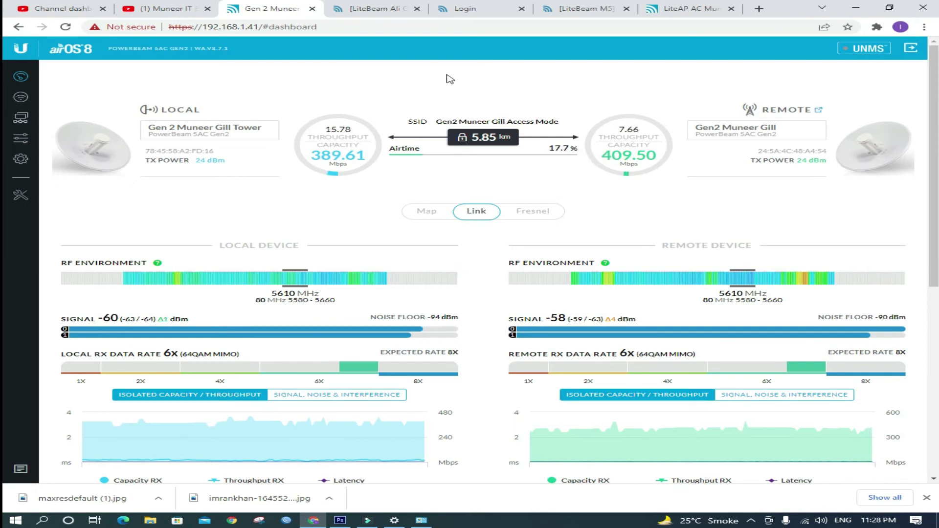
# - Close the PowerBeam dashboard and open the main status page of the LiteBeam M5 at 192.168.1.48
pyautogui.click(312, 8)
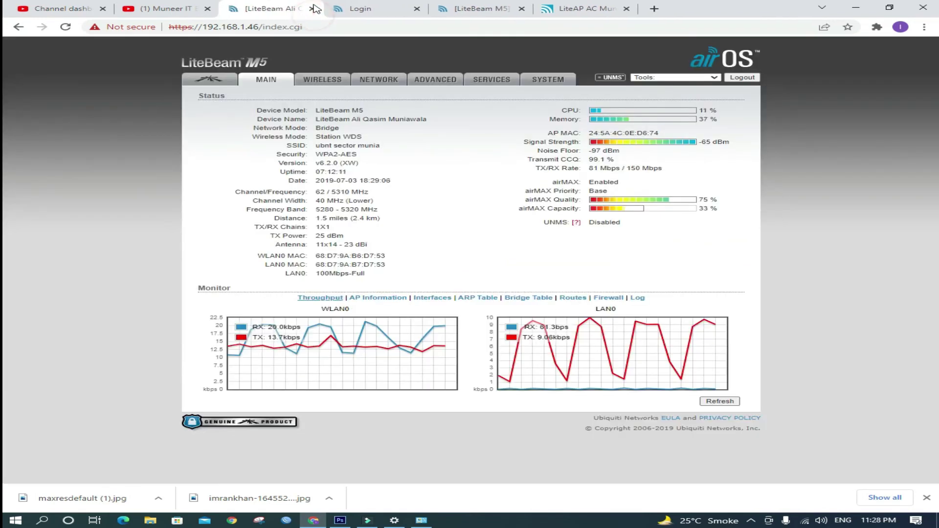
pyautogui.click(364, 9)
pyautogui.click(272, 8)
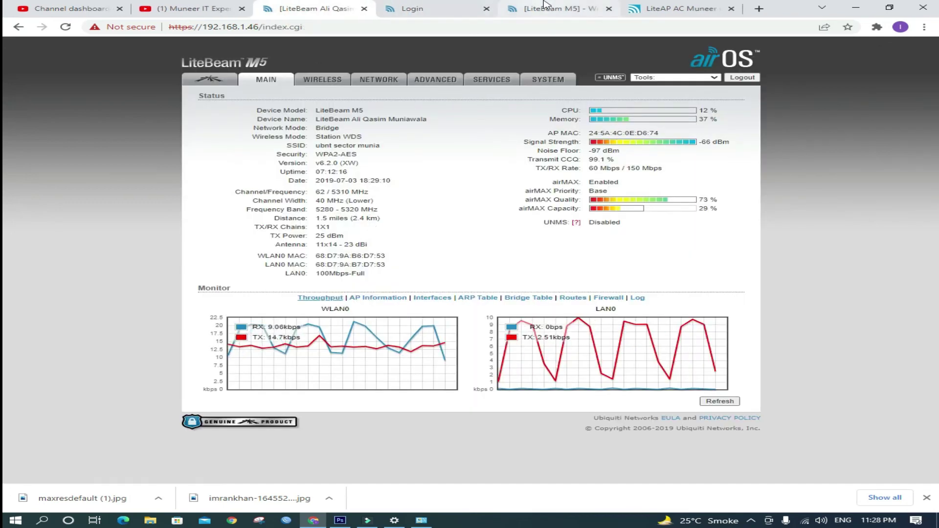
pyautogui.click(545, 6)
pyautogui.click(266, 79)
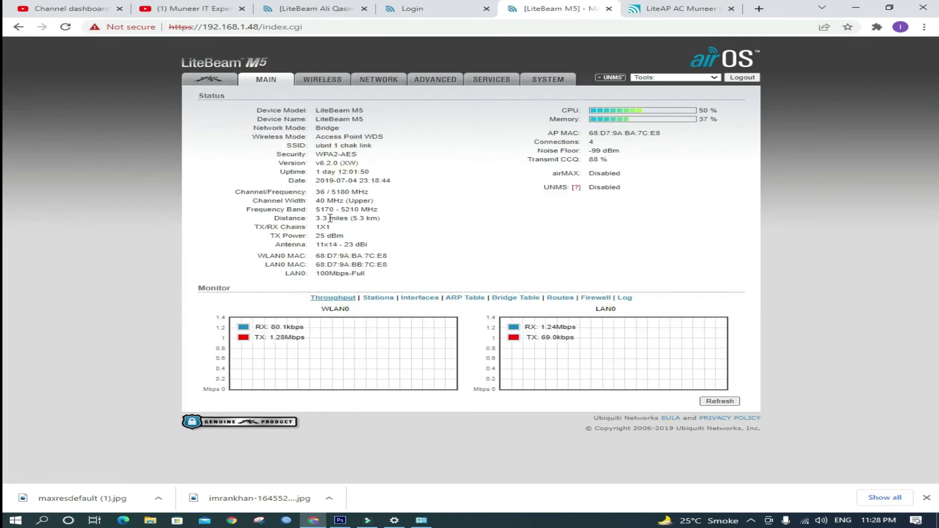
# - Examine the link distance and the number of connections in the status of the LiteBeam M5 access point
pyautogui.moveTo(352, 219); pyautogui.dragTo(384, 225)
pyautogui.click(358, 218)
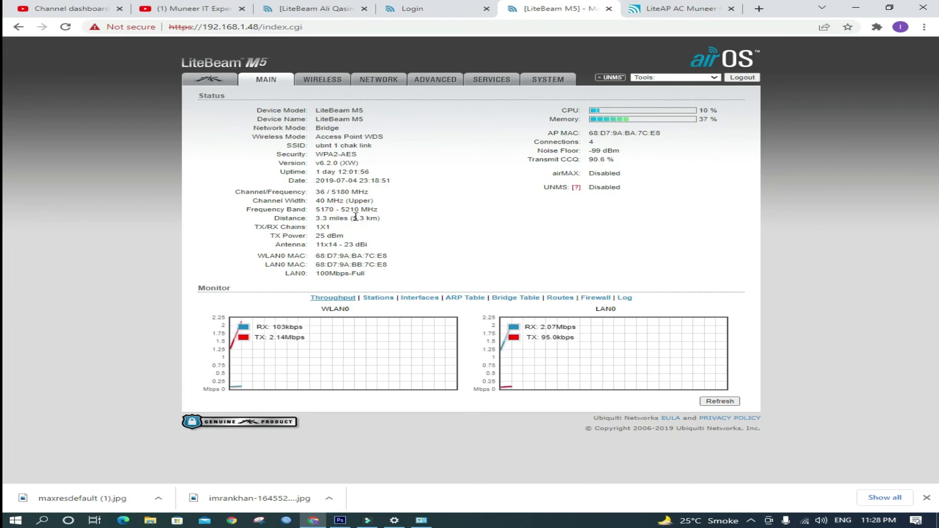
pyautogui.click(355, 217)
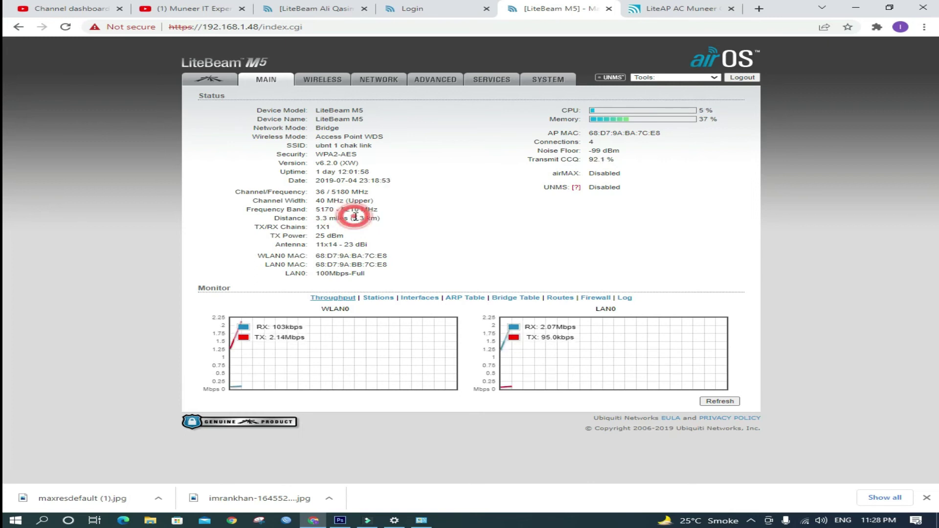
pyautogui.tripleClick(355, 217)
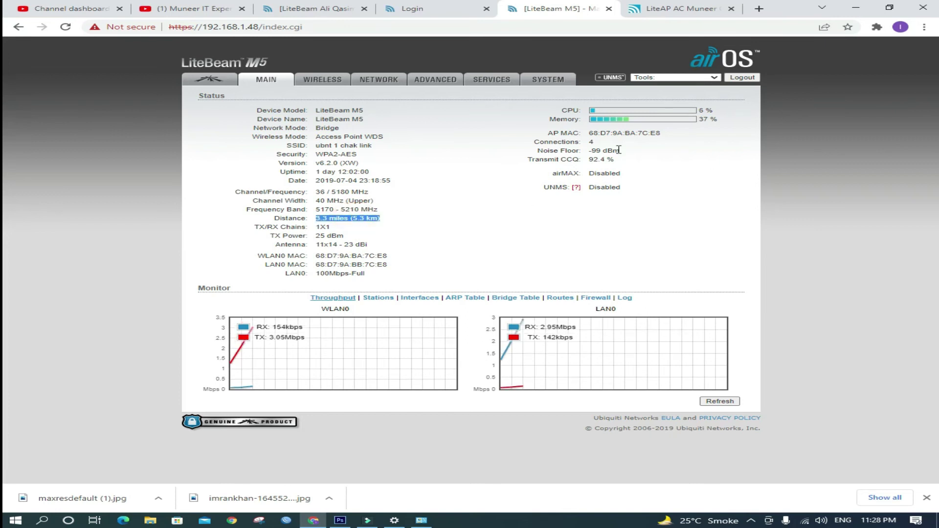
pyautogui.doubleClick(591, 141)
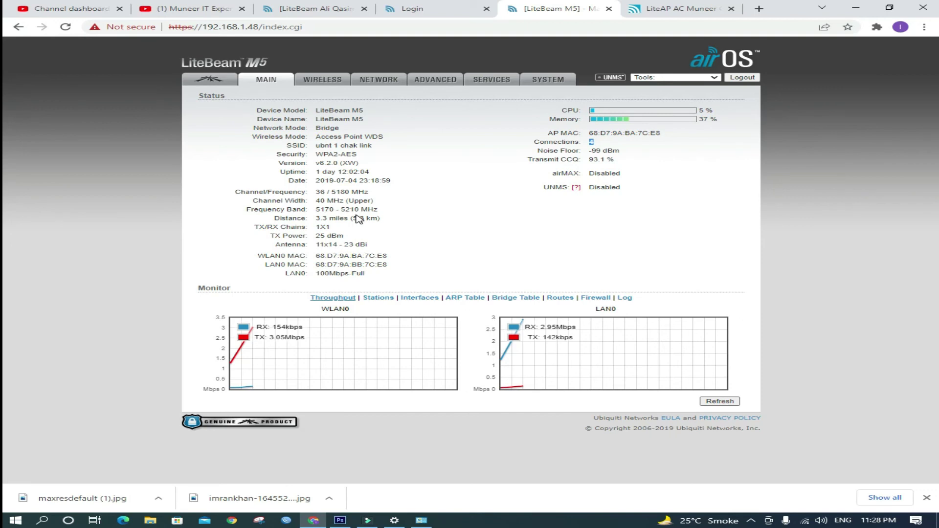
# - List the connected stations, examine the signal of the 192.168.1.47 station and the stations' distances, and return to the main status page
pyautogui.click(379, 298)
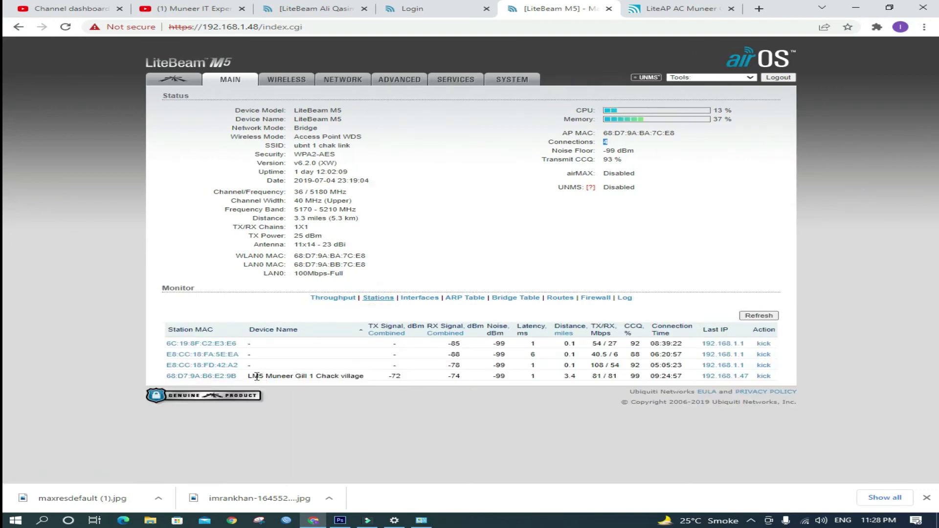
pyautogui.moveTo(286, 377); pyautogui.dragTo(331, 377)
pyautogui.click(398, 376)
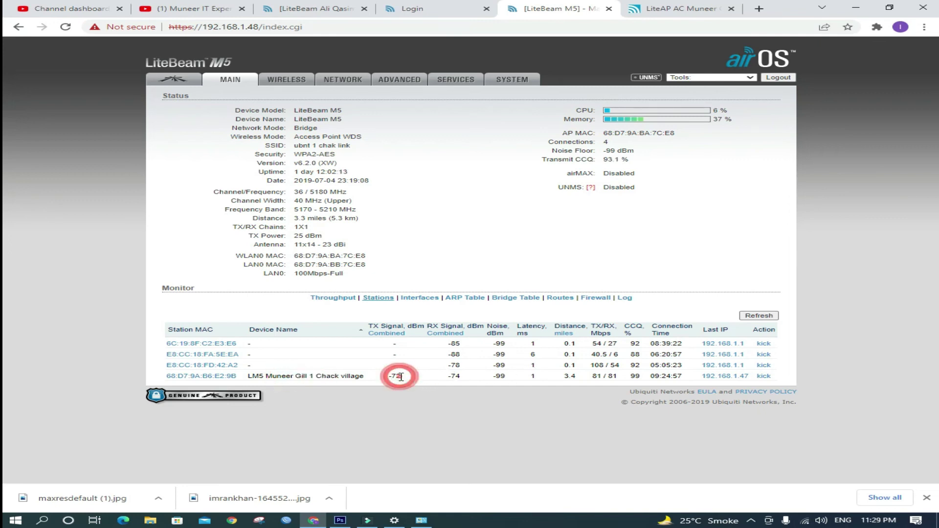
pyautogui.moveTo(401, 377); pyautogui.dragTo(392, 378)
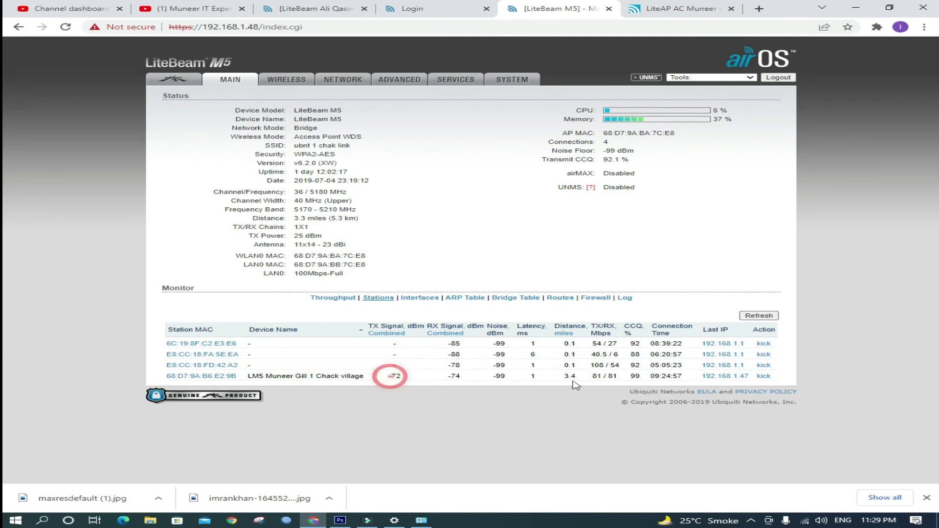
pyautogui.click(392, 378)
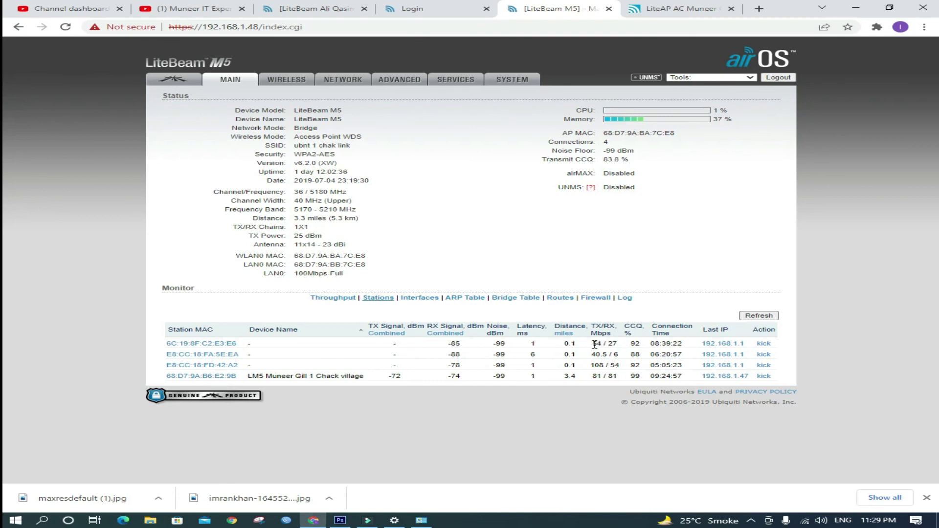
pyautogui.moveTo(565, 346); pyautogui.dragTo(578, 366)
pyautogui.click(236, 82)
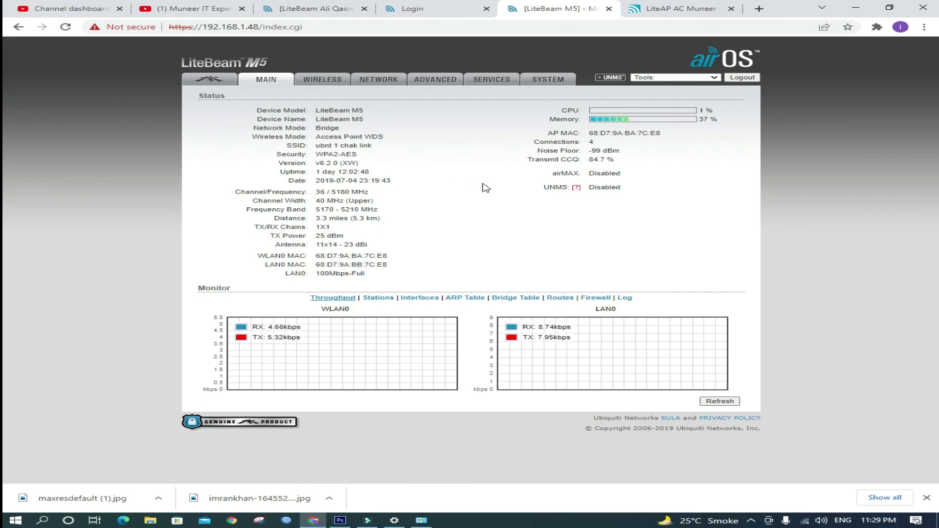
# - Switch to the YouTube channel's videos page and bring up the screen recorder's controls
pyautogui.click(223, 8)
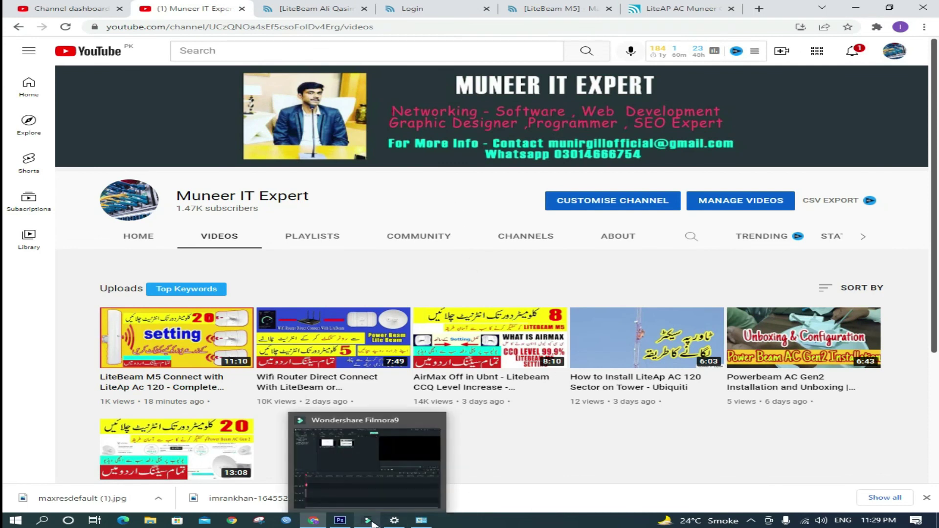
pyautogui.click(751, 520)
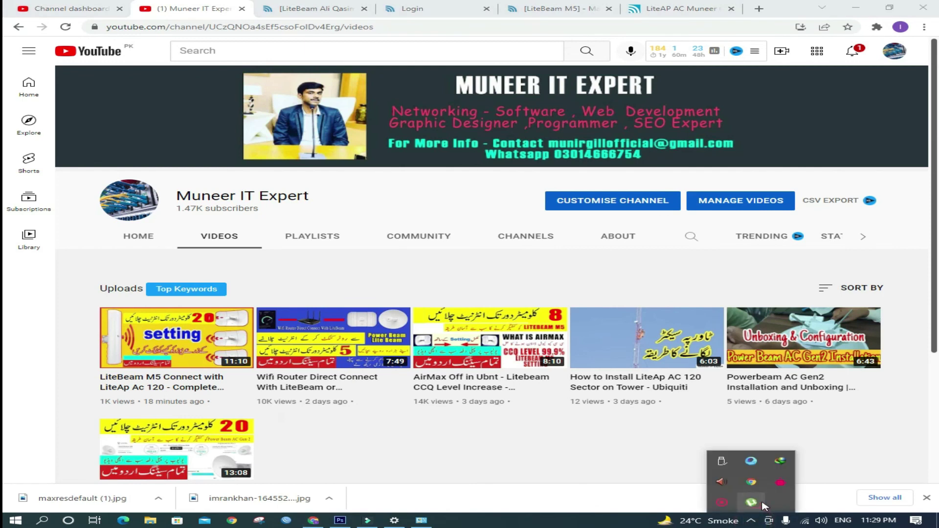
pyautogui.click(726, 506)
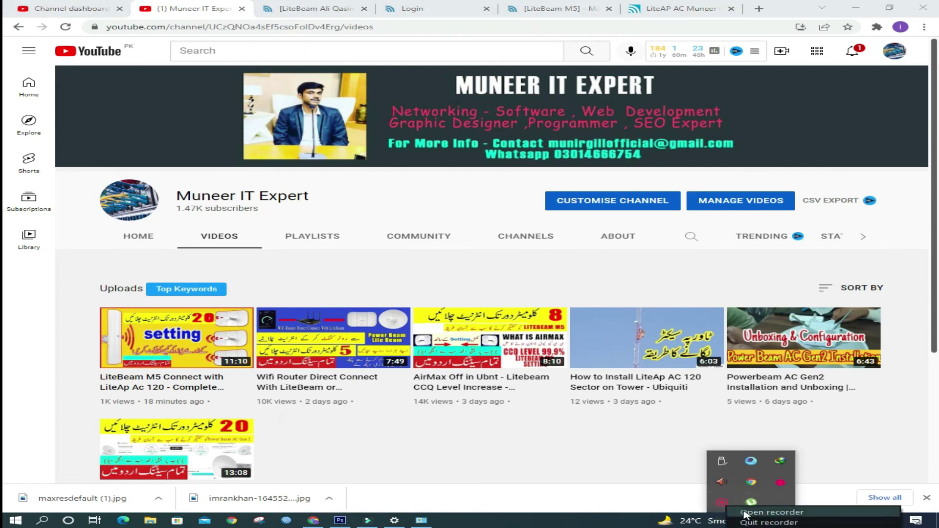
pyautogui.click(772, 512)
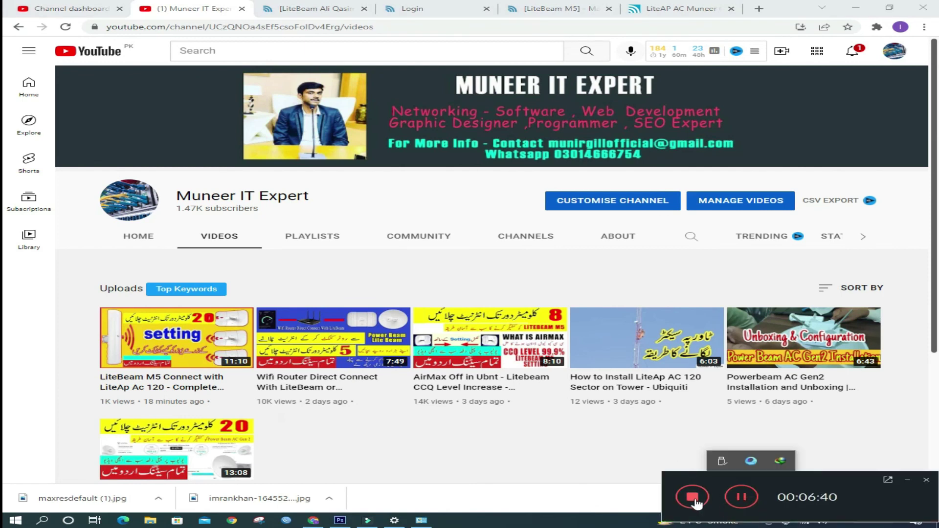